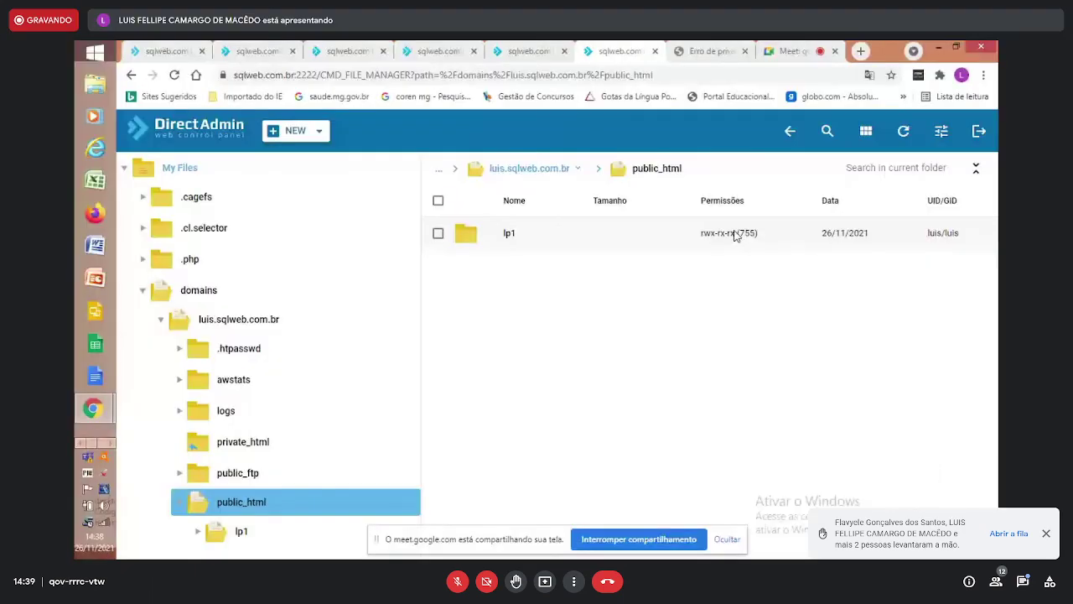
Open the lp1 folder inside public_html and open p01.php for editing in a new browser tab.
left_click(637, 240)
left_click(560, 260)
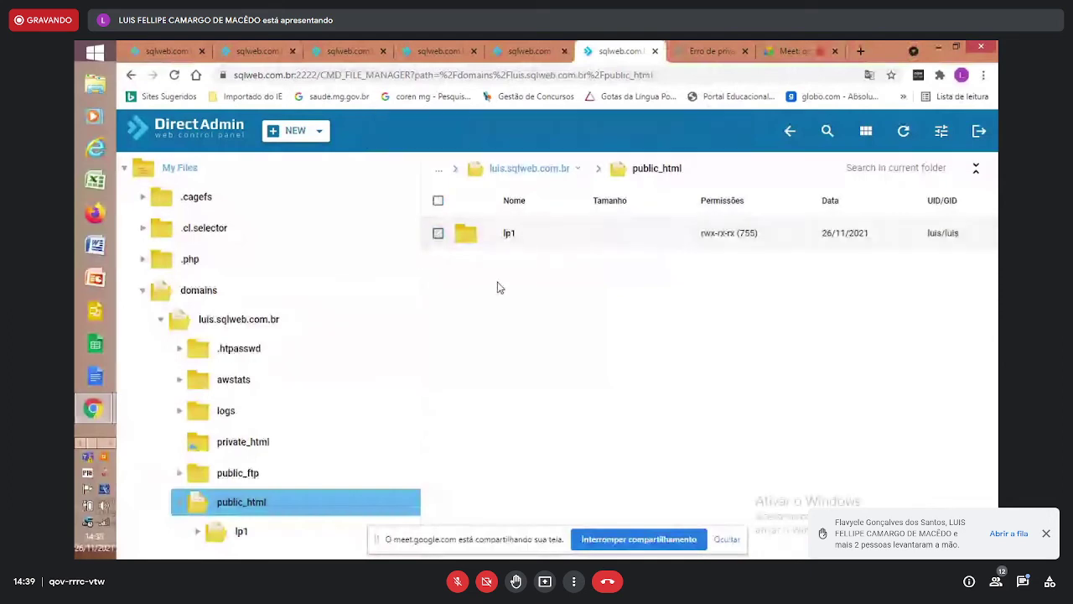
left_click(552, 241)
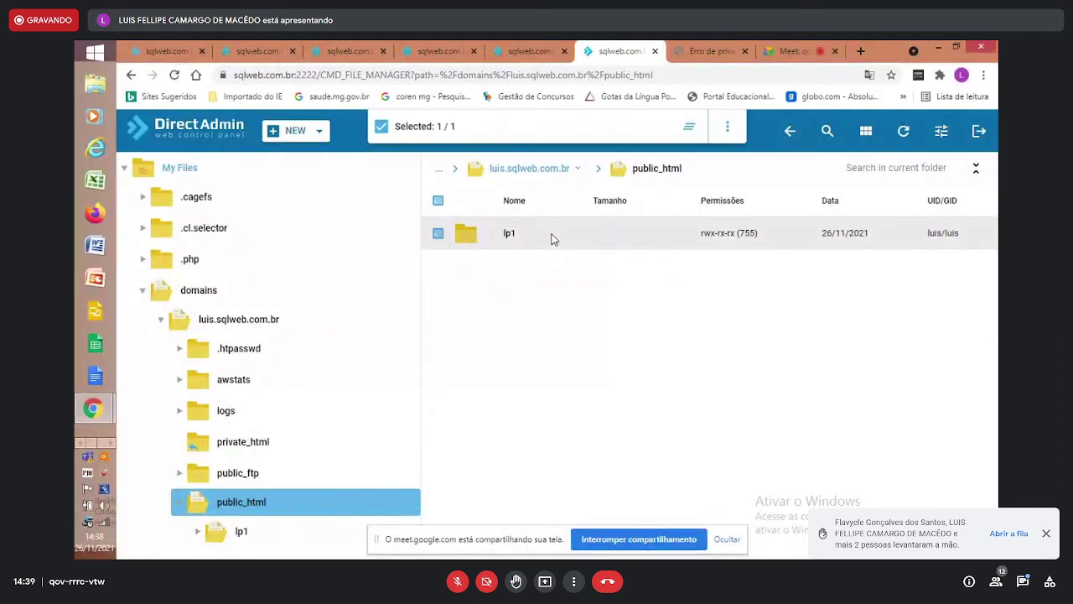
left_click(262, 536)
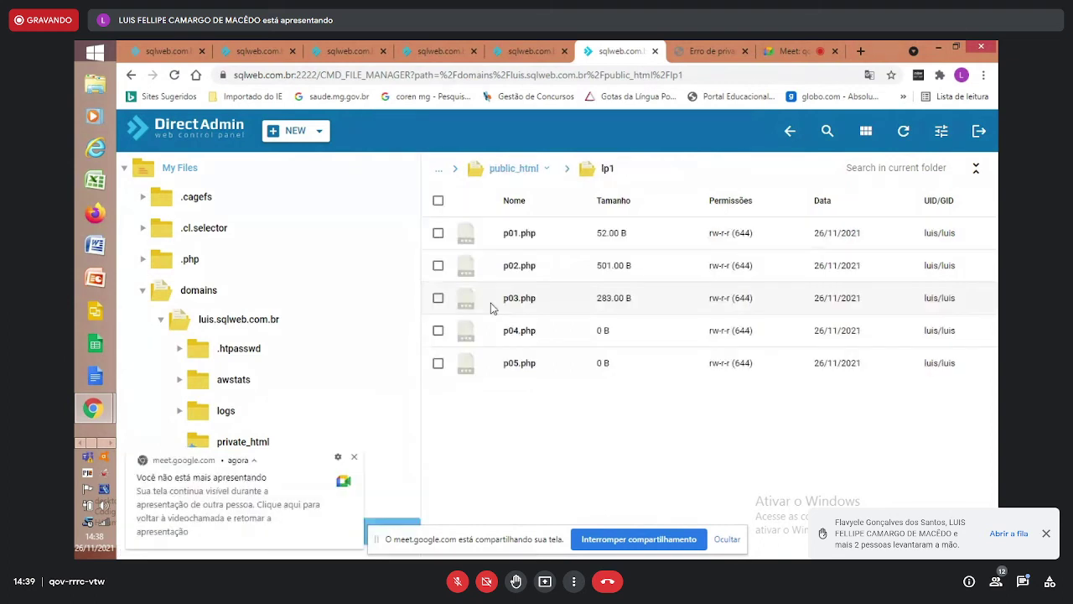
right_click(515, 240)
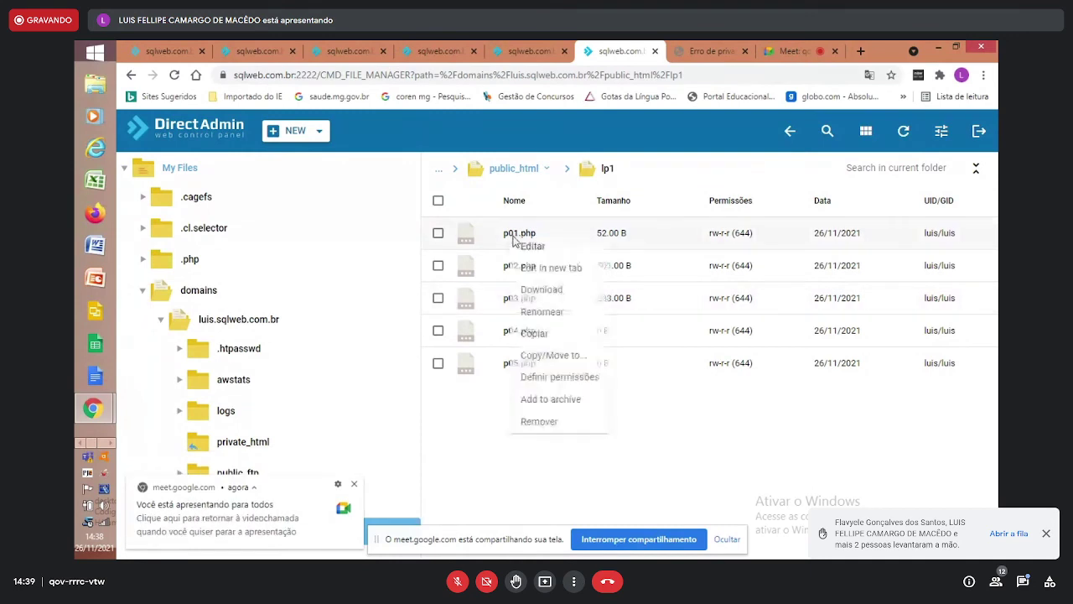
left_click(547, 268)
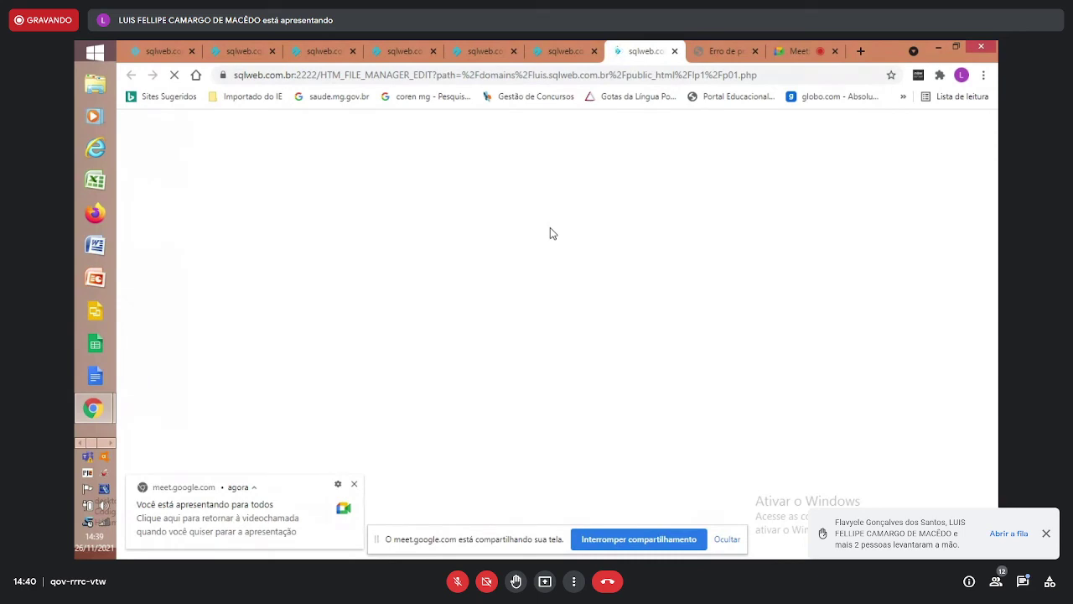
Review the code of p01.php and check its published page in the browser.
left_click(414, 51)
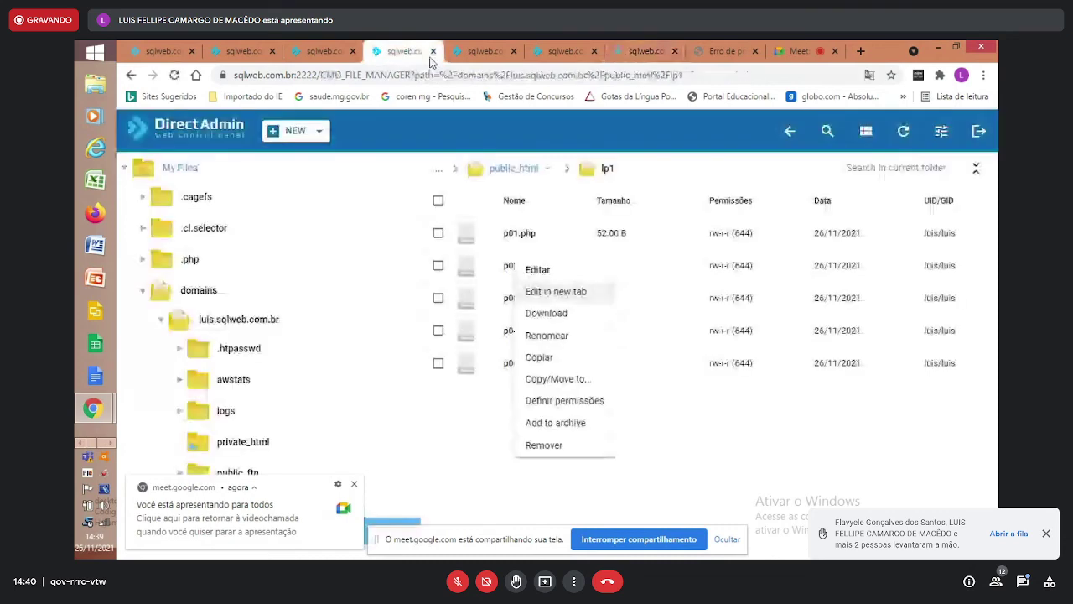
left_click(638, 53)
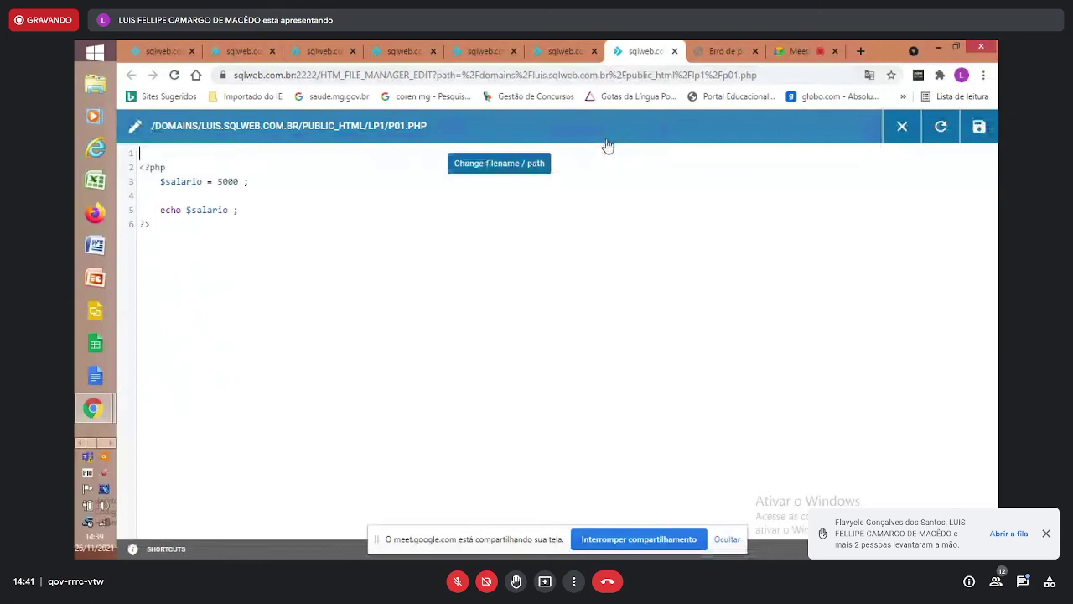
key("ctrl+Tab")
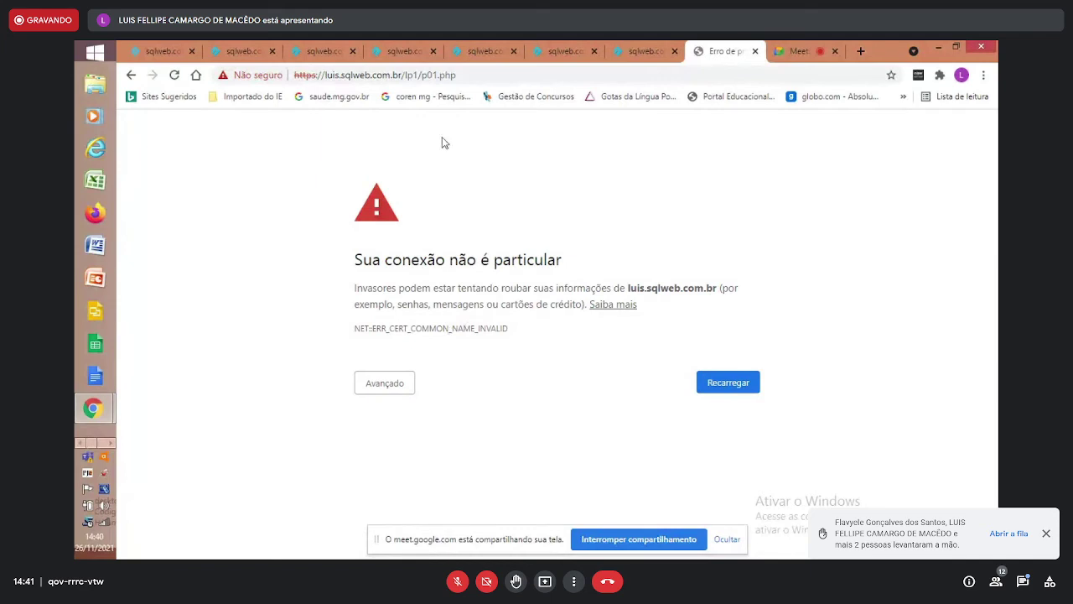
Open the SSL certificates page of the hosting account.
left_click(174, 57)
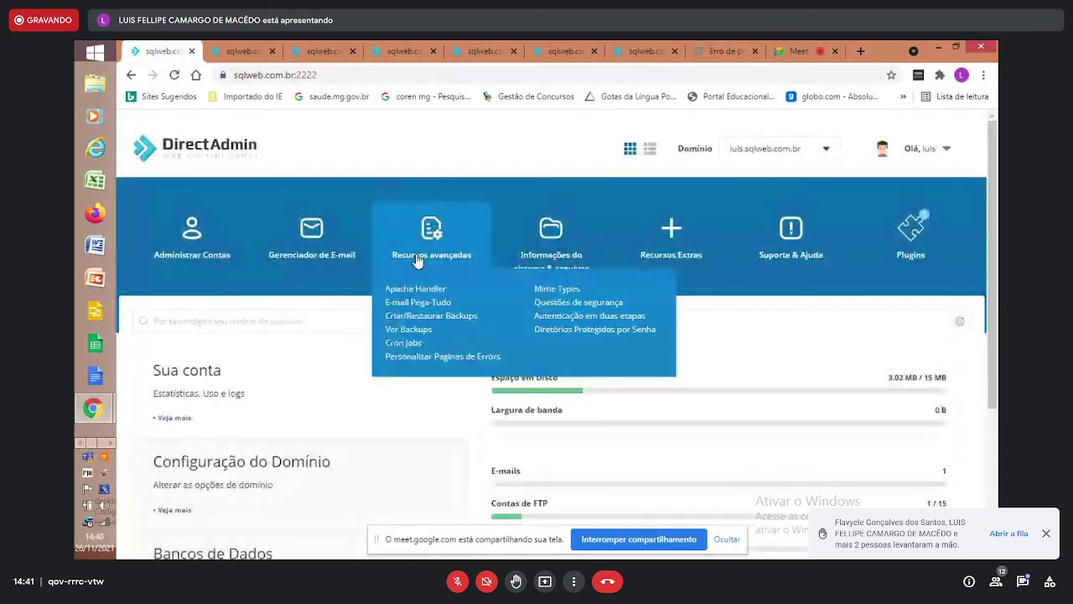
mouse_move(446, 257)
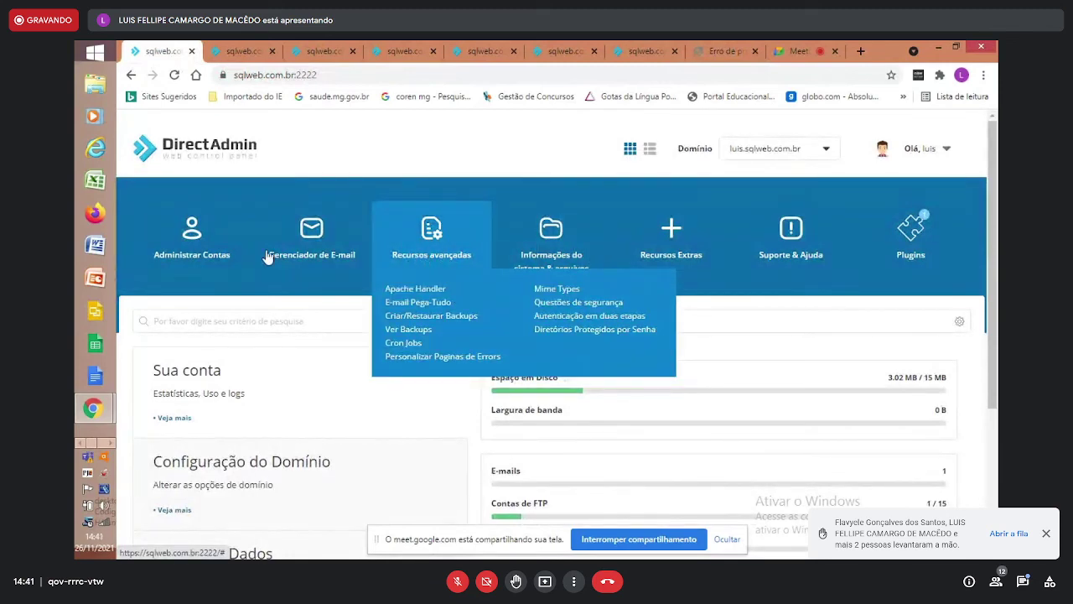
mouse_move(210, 259)
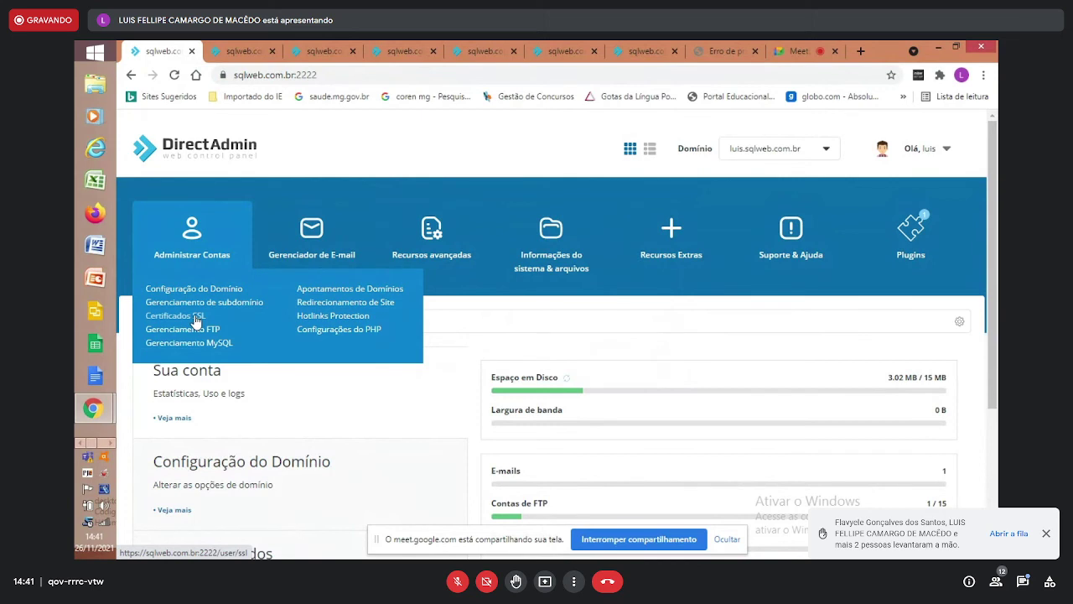
left_click(196, 321)
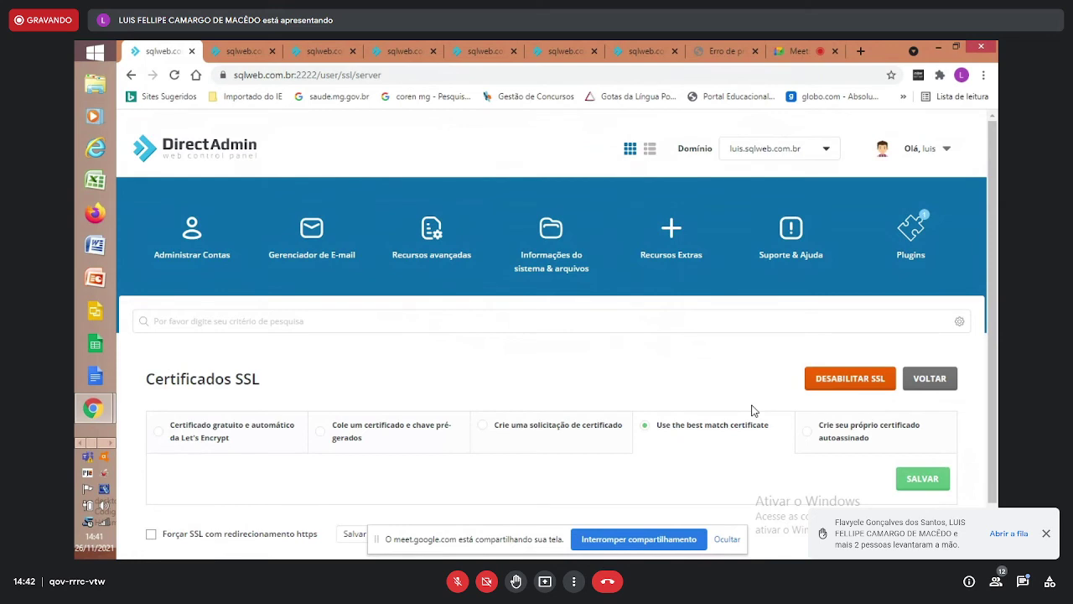
scroll(752, 411, "down", 1)
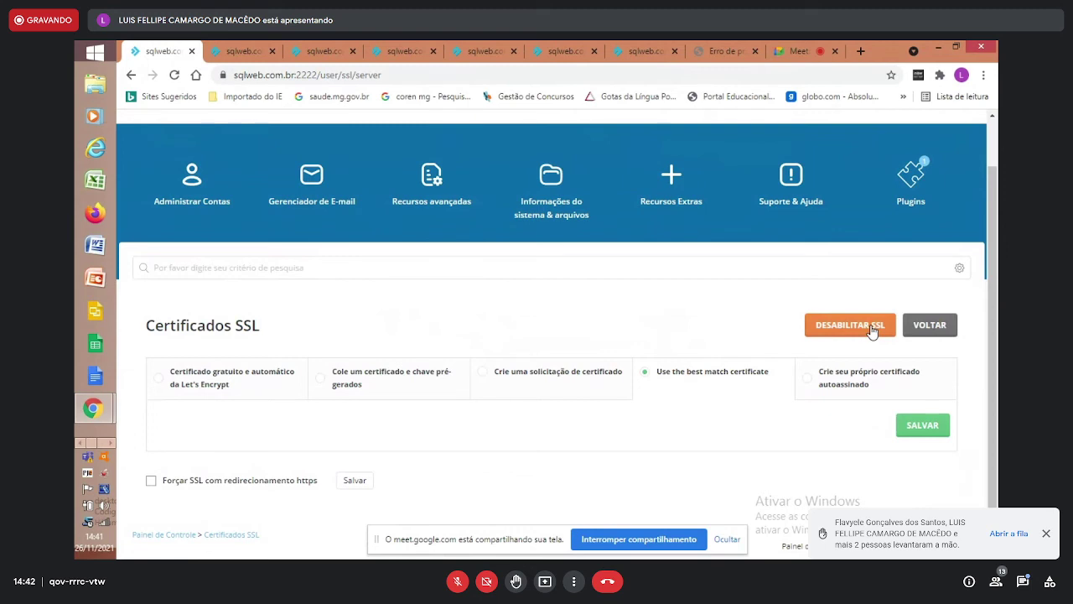
left_click(151, 483)
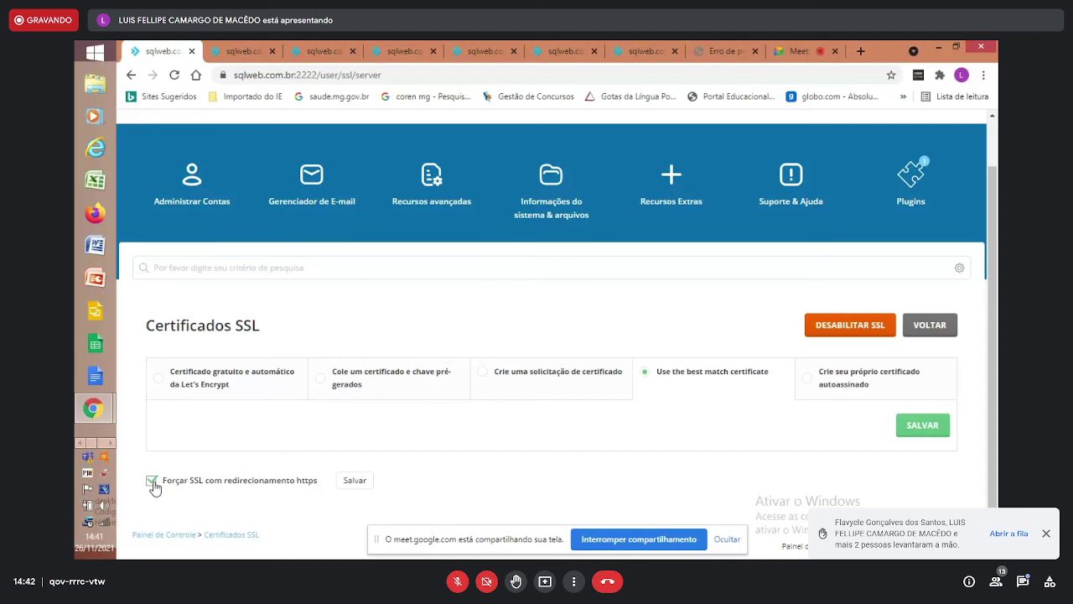
left_click(152, 482)
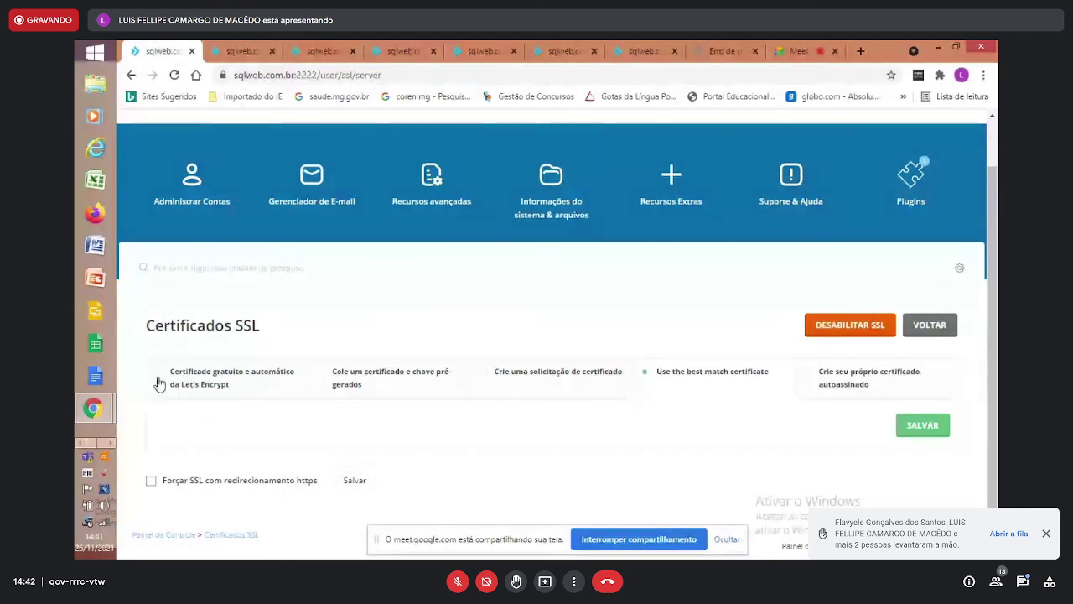
Request a free automatic Let's Encrypt certificate for the account's domain with the Wildcard option enabled, and save it.
left_click(159, 379)
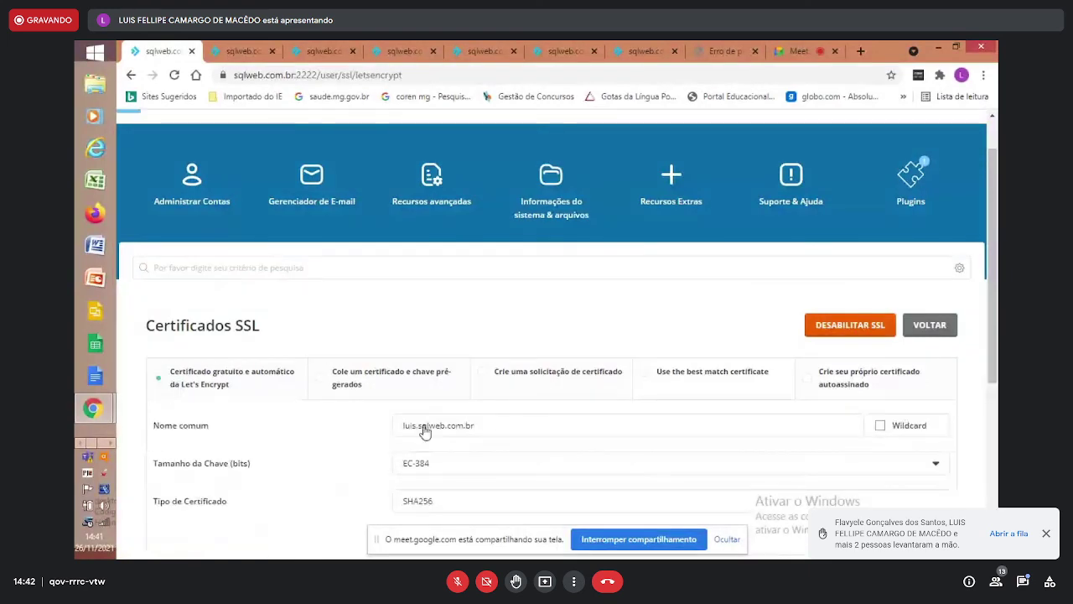
scroll(424, 430, "down", 3)
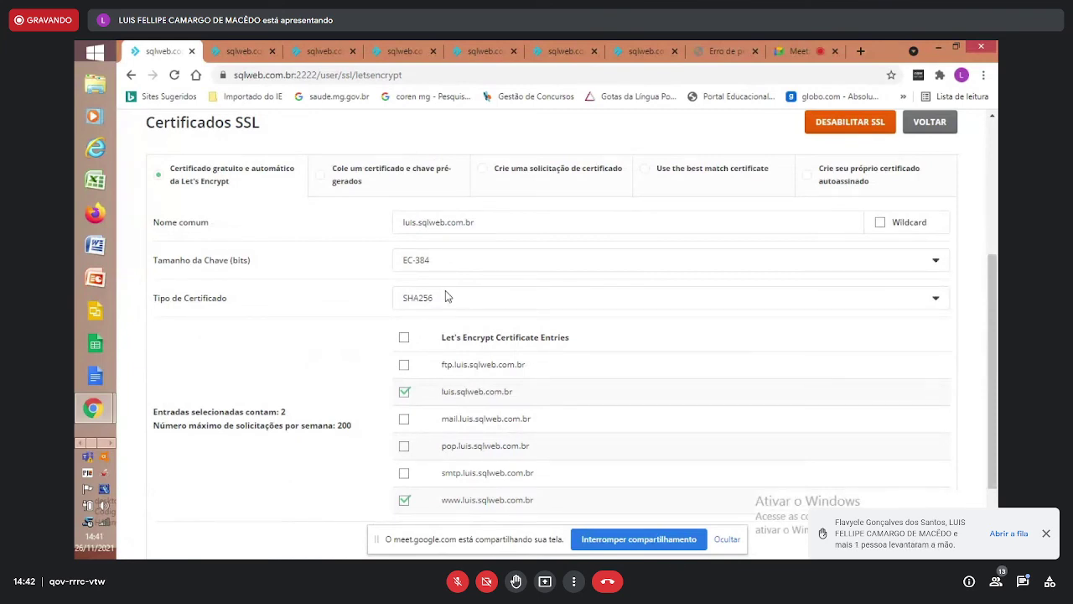
scroll(445, 290, "down", 2)
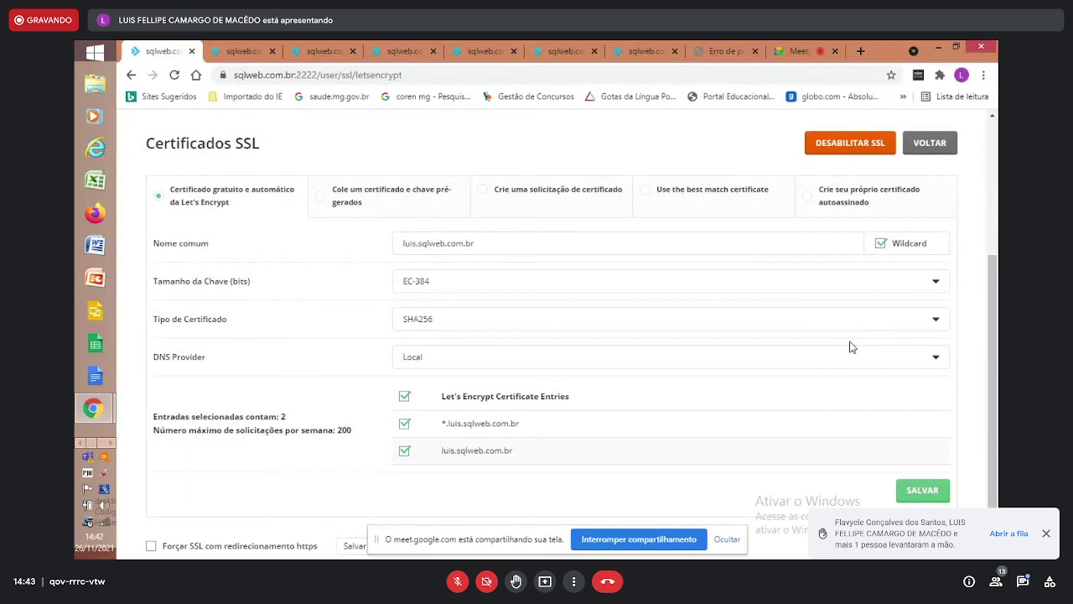
left_click(925, 493)
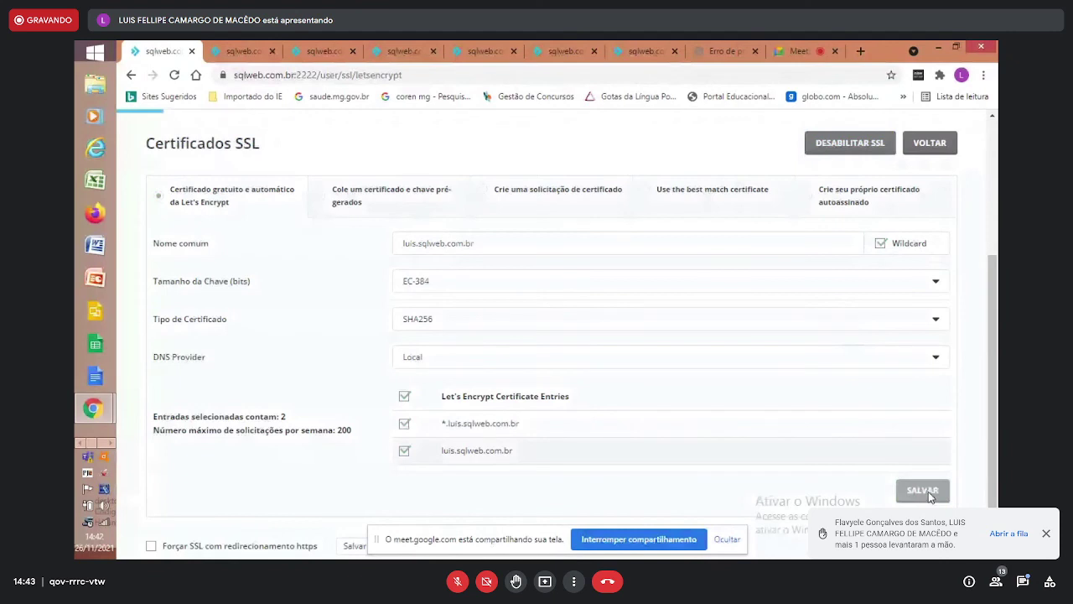
Reload the published p01.php page and dismiss the certificate notice on the SSL certificates page.
left_click(718, 53)
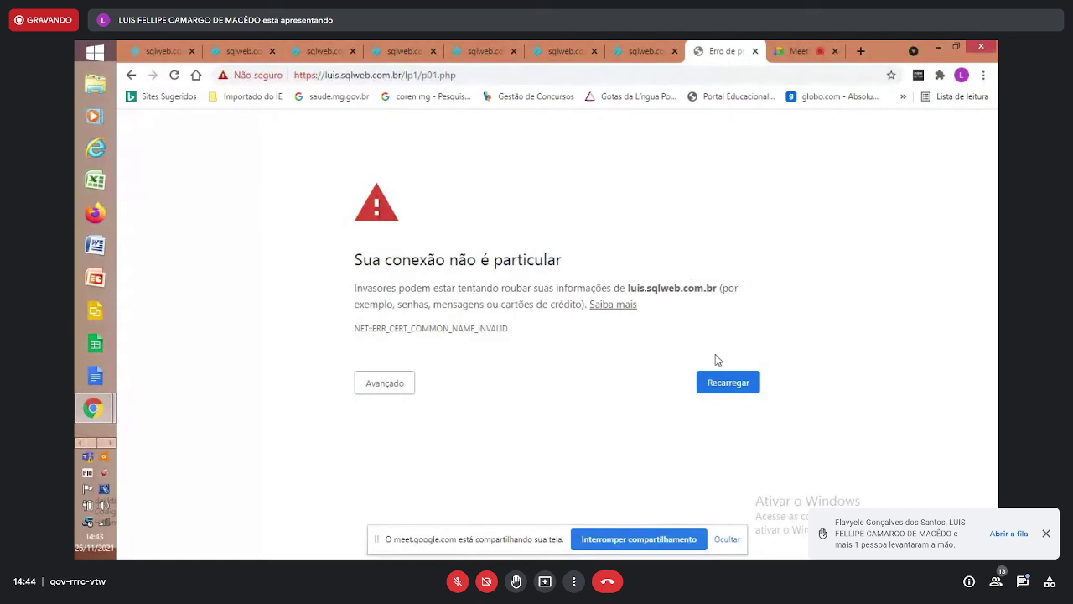
left_click(732, 384)
left_click(159, 51)
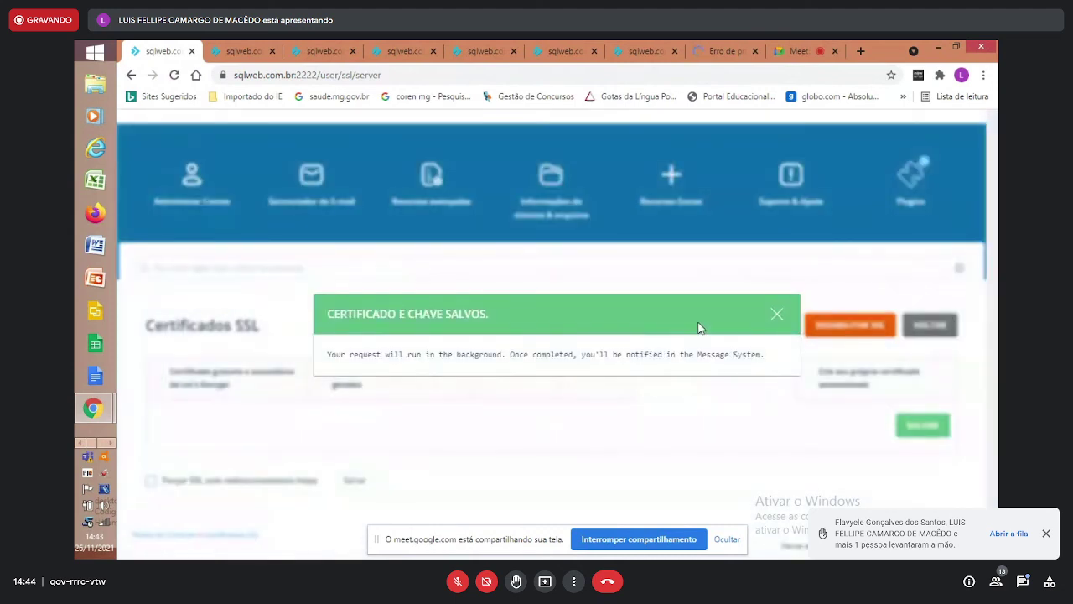
left_click(776, 315)
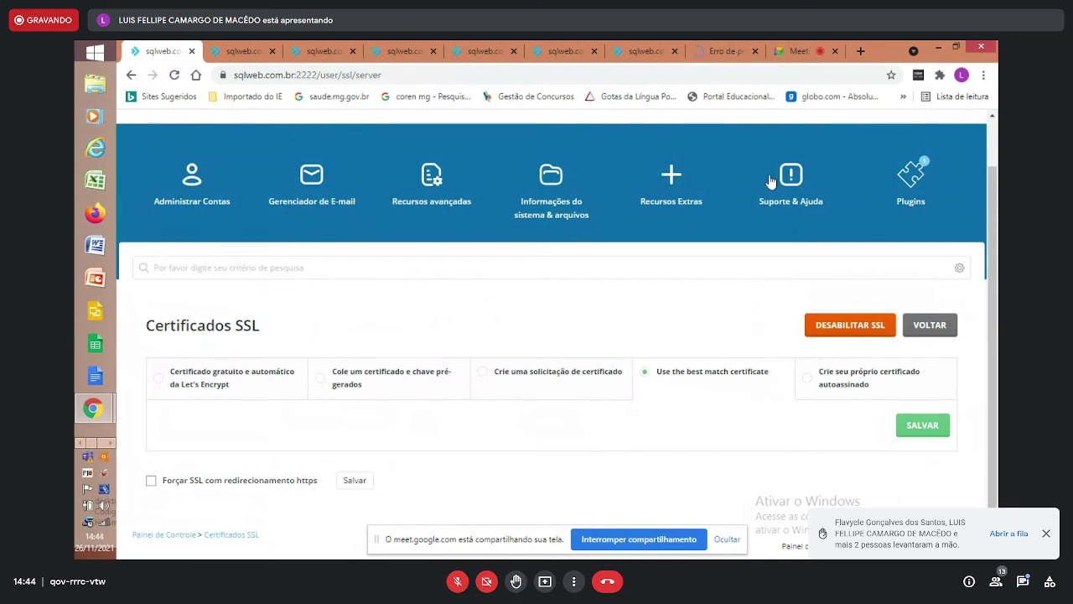
Stop sharing the screen in the Google Meet call.
mouse_move(773, 196)
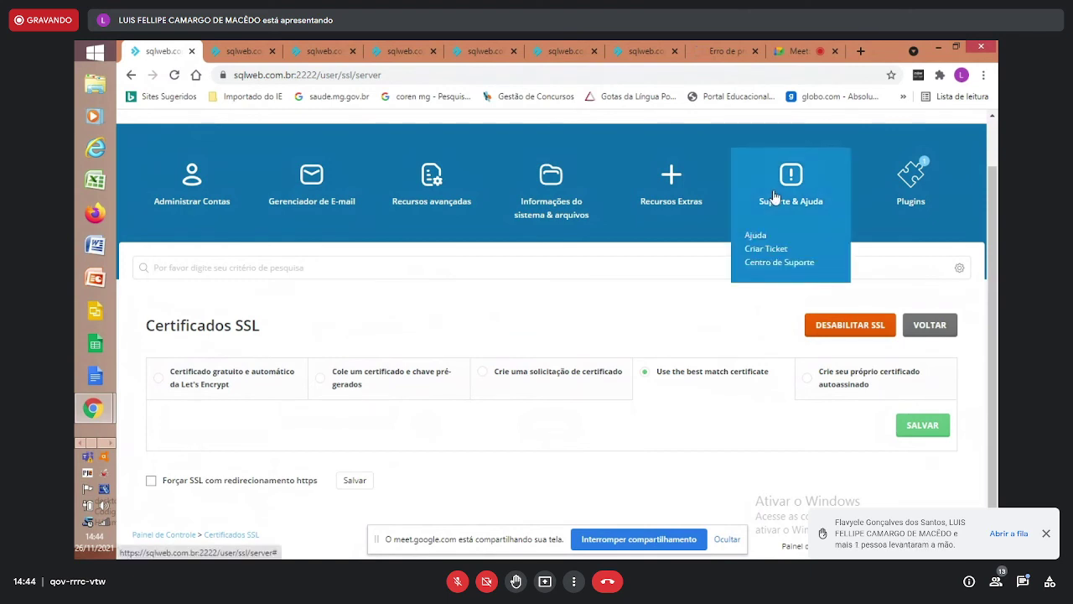
left_click(620, 543)
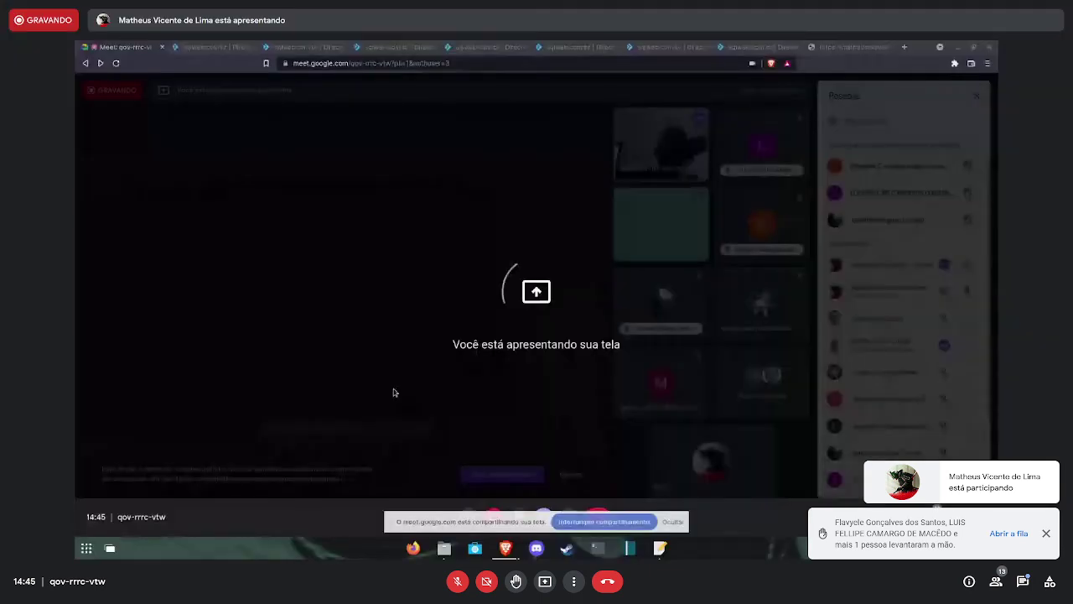
Compare the p12.php code with its published output and close the p12.php editor tab.
left_click(298, 48)
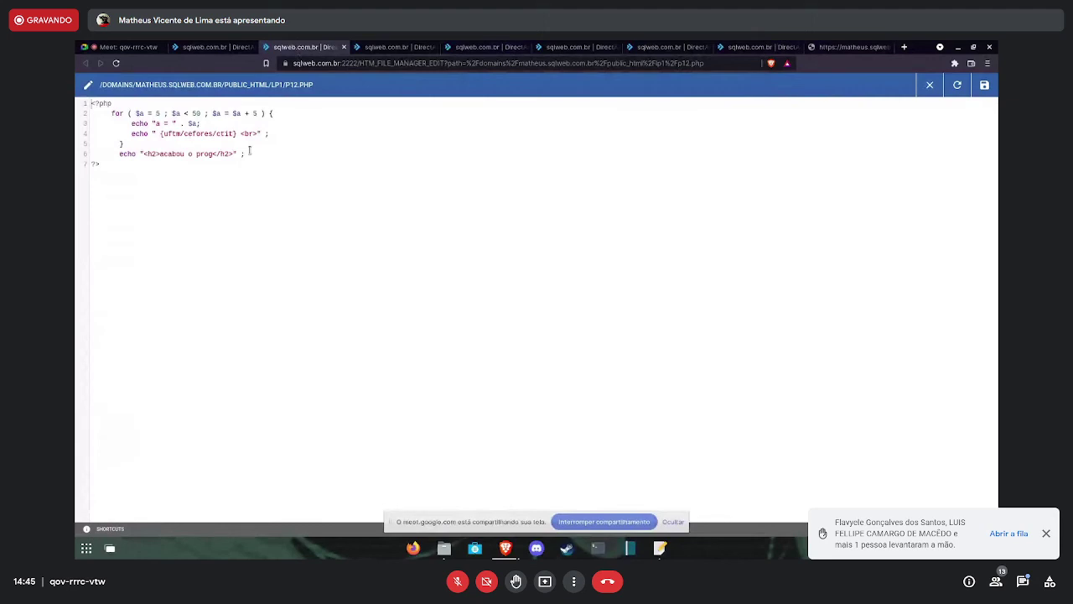
key("ctrl+9")
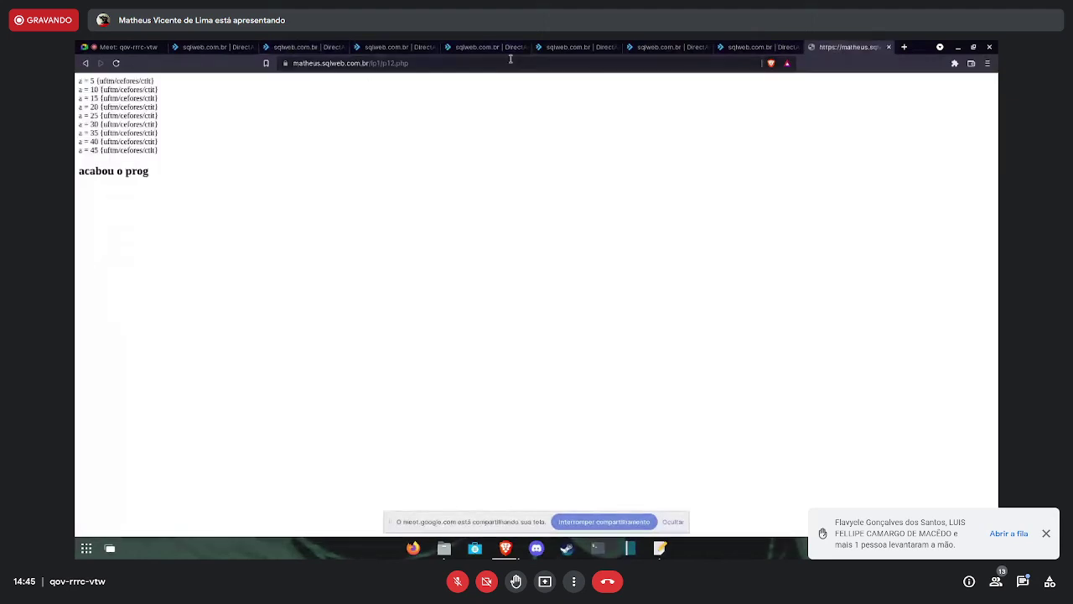
left_click(330, 44)
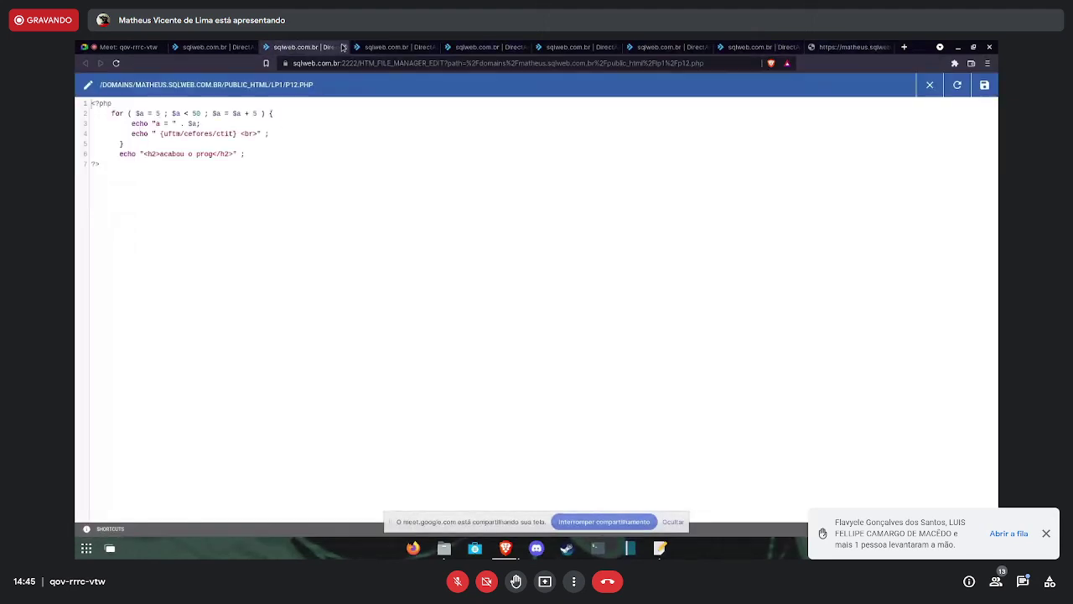
left_click(342, 47)
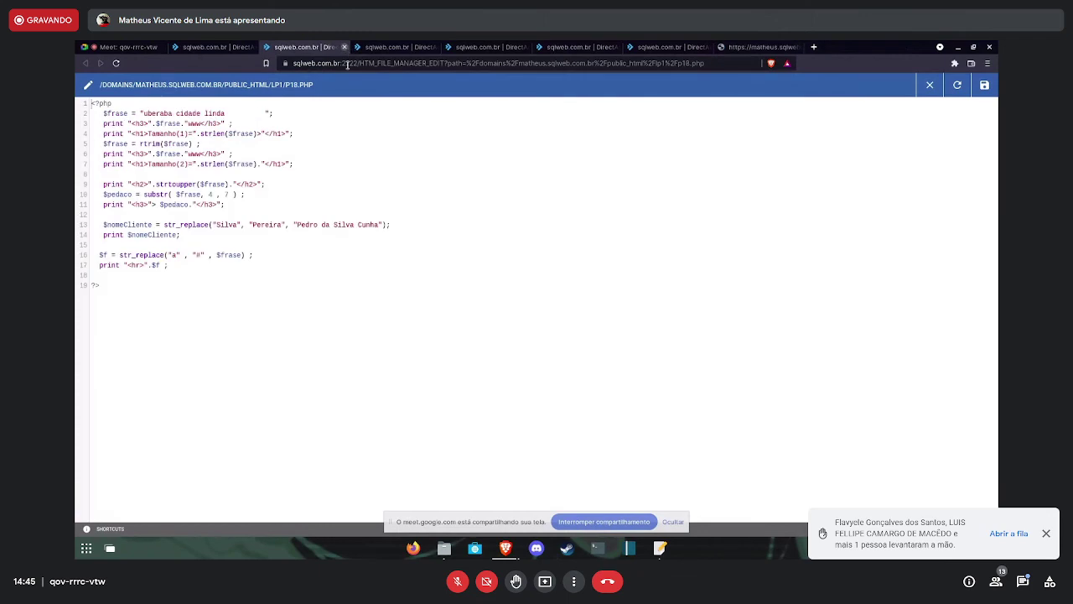
Bring up the p14.php code, check the script address on the published page, and return to the p14.php editor.
key("ctrl+6")
key("ctrl+7")
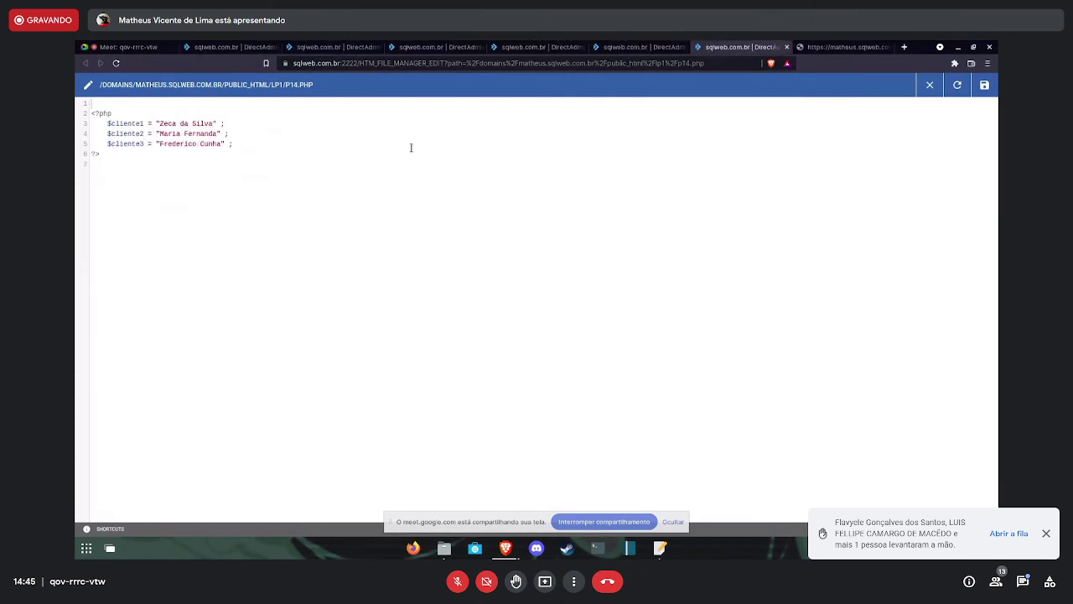
left_click(798, 47)
left_click(392, 68)
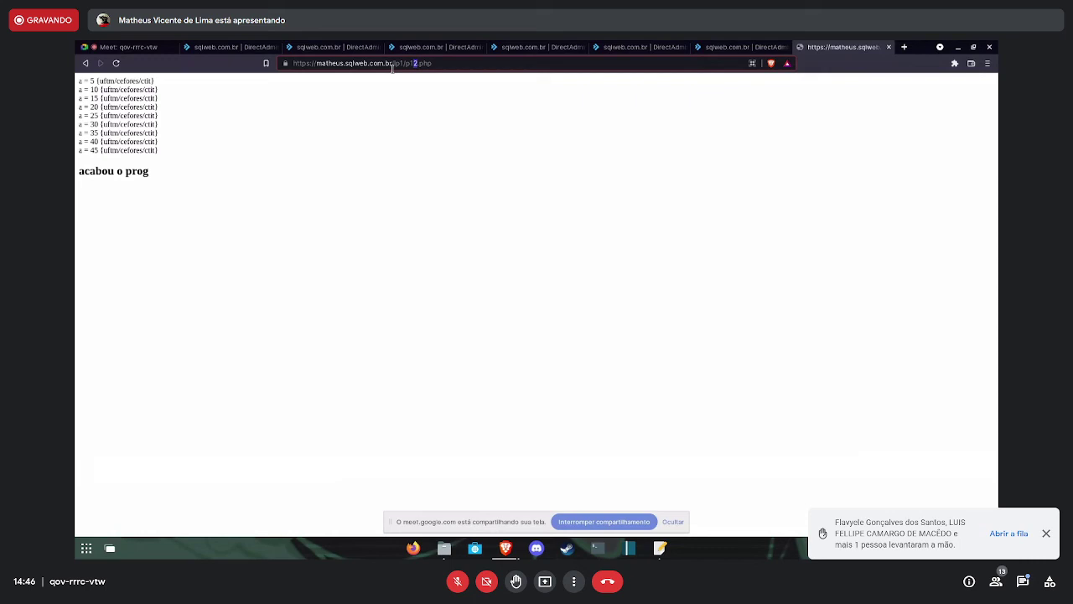
key("ctrl+shift+Tab")
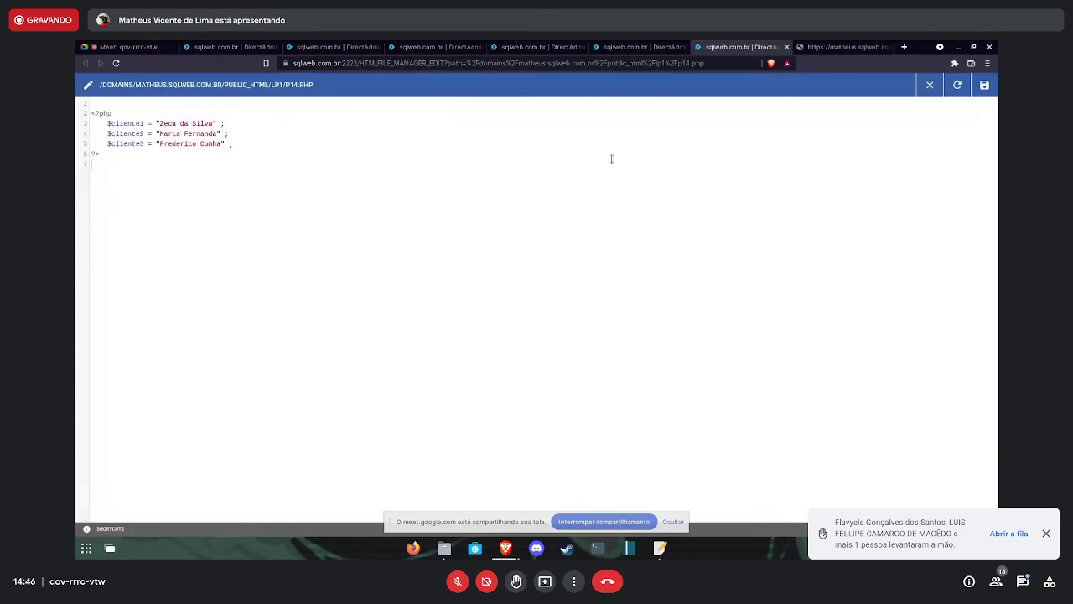